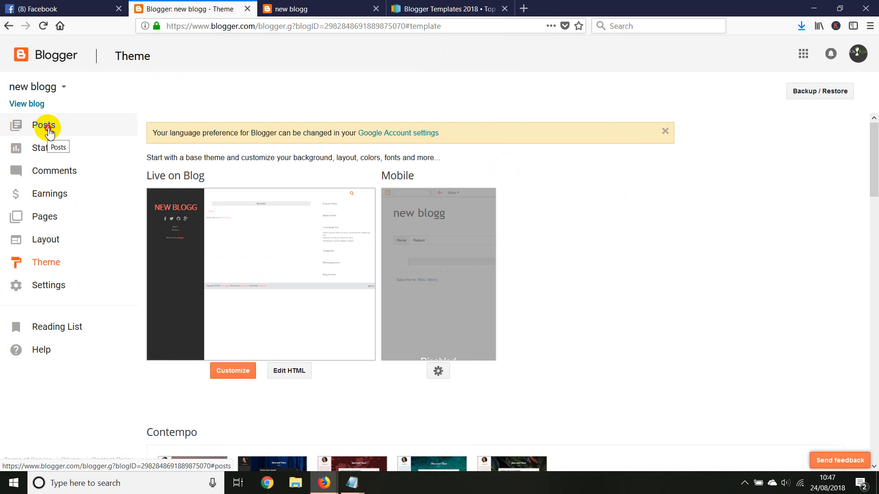
Create and publish a new post titled "a video guide", using the copied title as its body text.
click(46, 129)
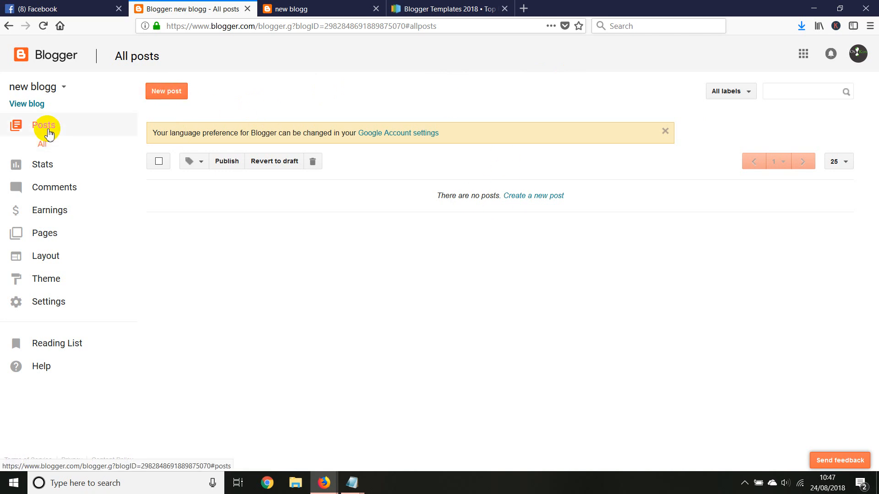
click(161, 93)
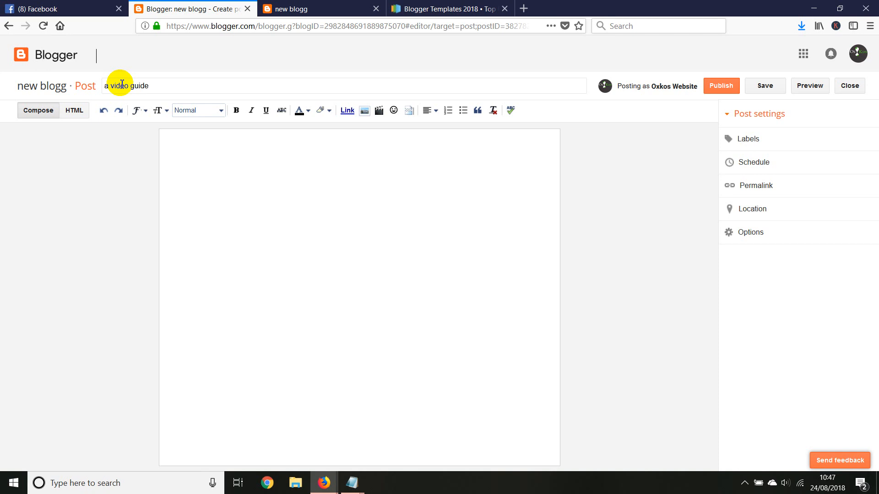
drag(152, 86, 104, 86)
right_click(122, 86)
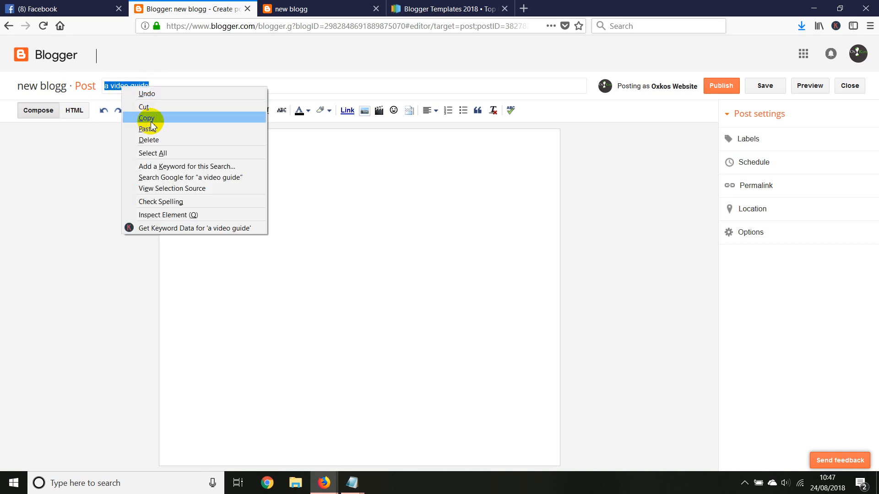
click(154, 118)
right_click(202, 153)
click(226, 197)
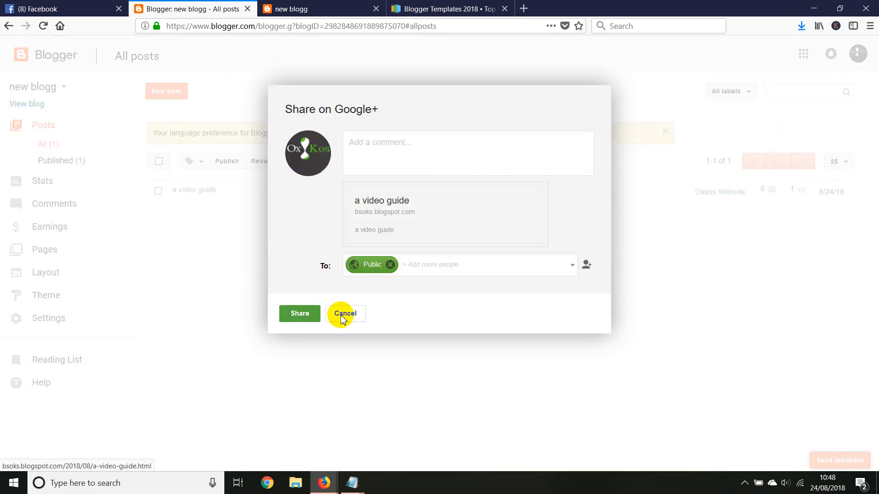
click(343, 316)
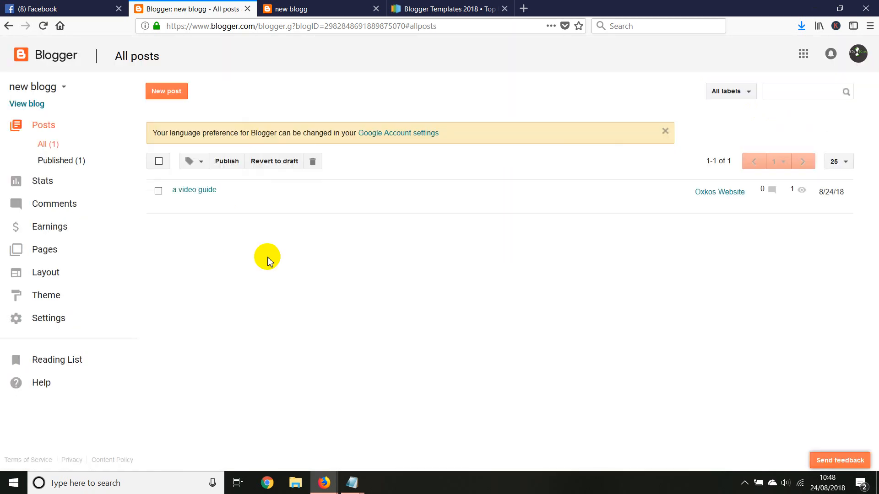
View the published "a video guide" post in a new browser tab and copy its web address.
mouse_move(185, 195)
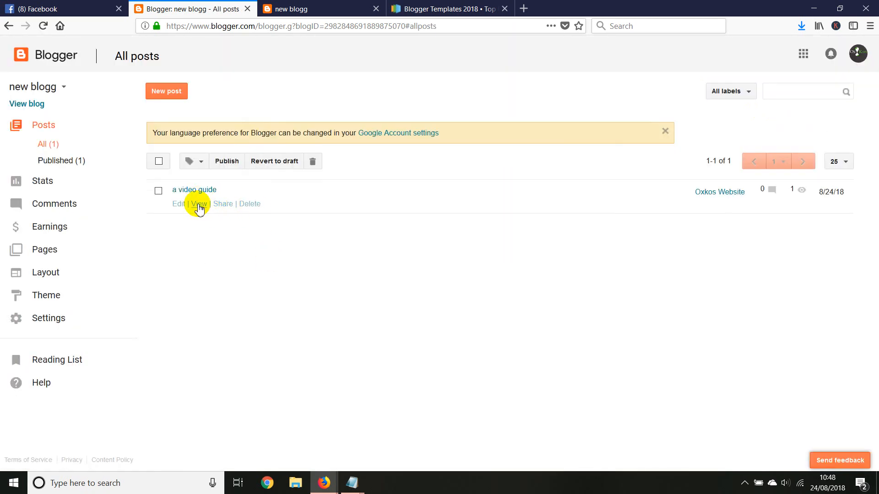
right_click(198, 207)
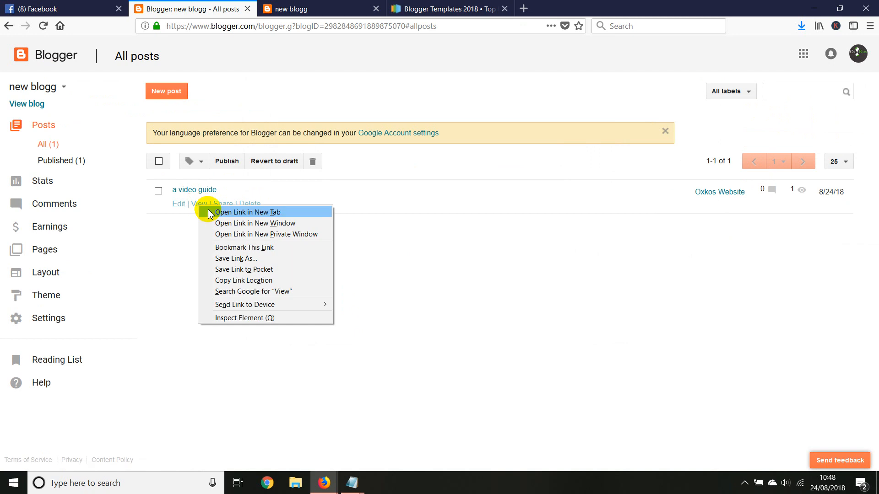
click(248, 212)
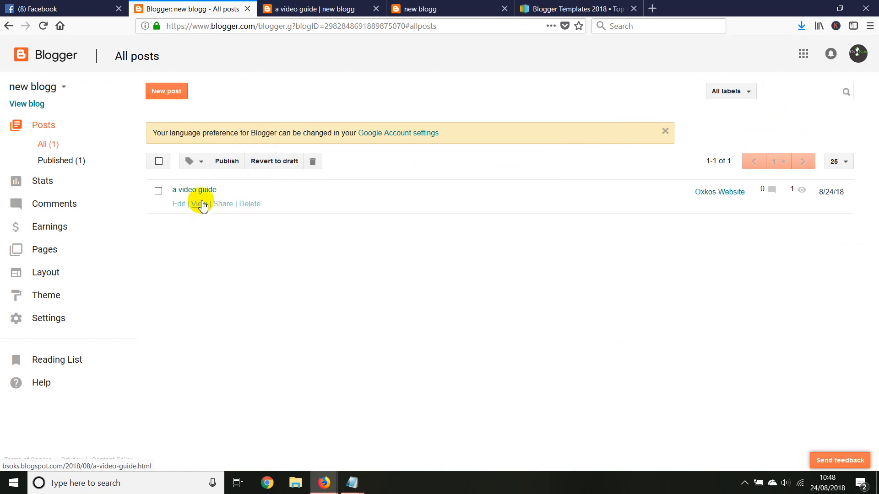
click(303, 9)
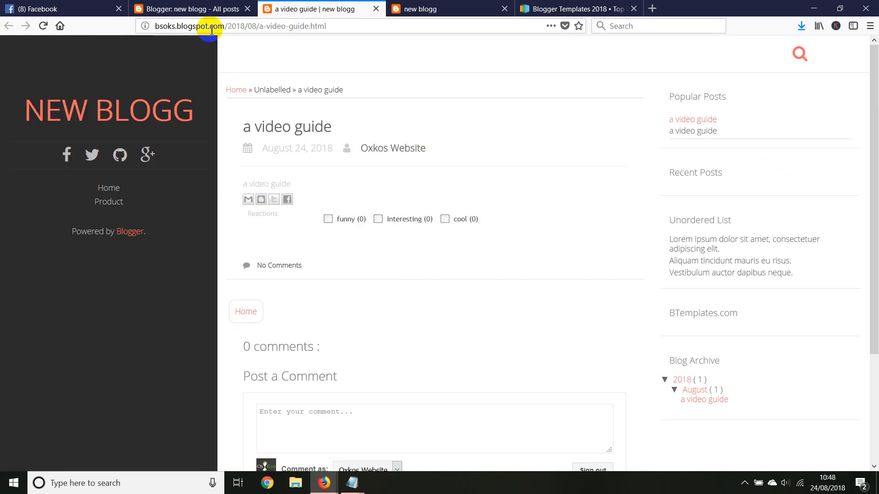
right_click(249, 25)
click(269, 57)
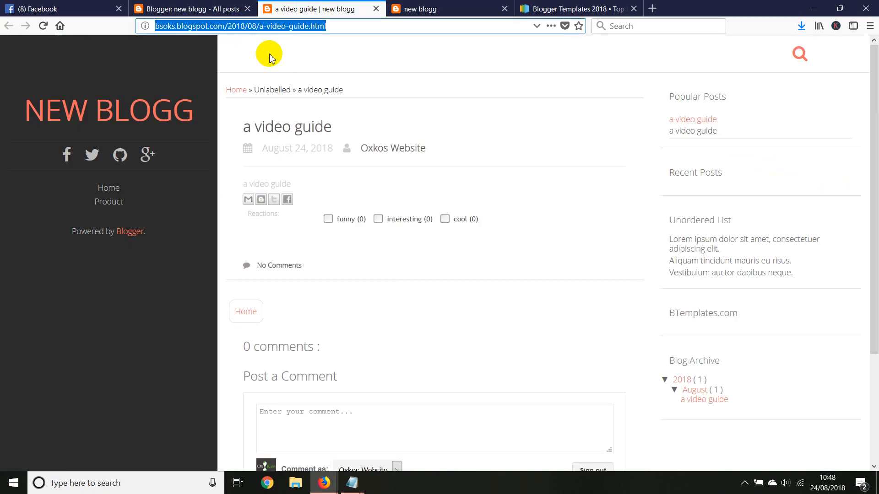
click(215, 9)
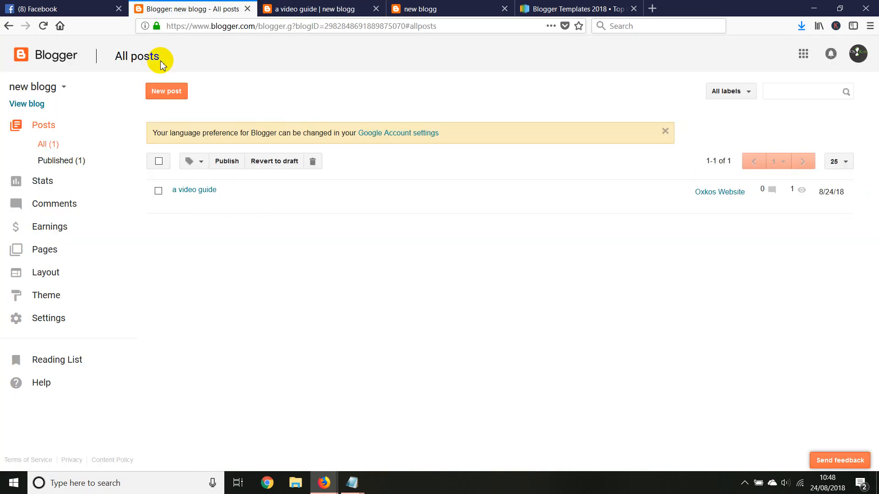
click(48, 274)
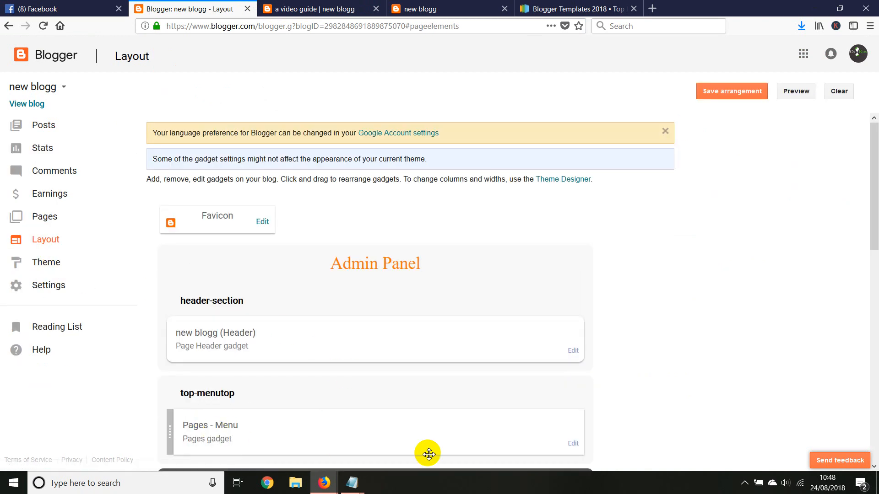
scroll(613, 352, down, 3)
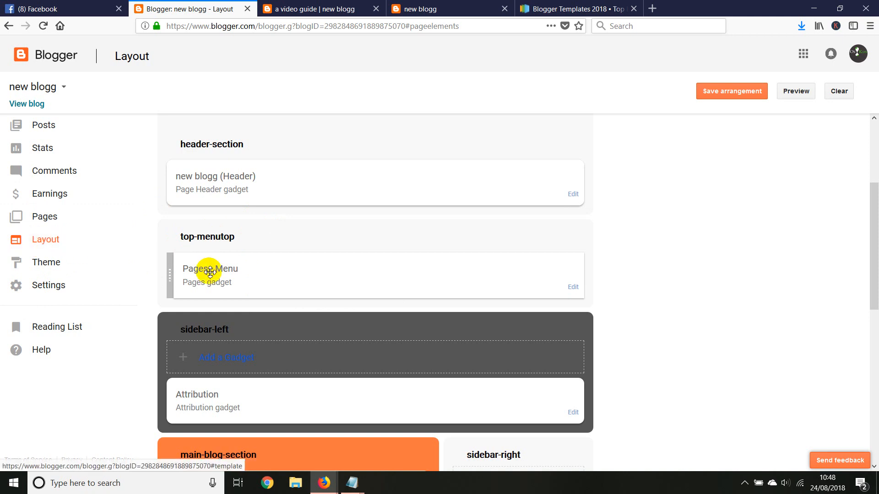
click(573, 286)
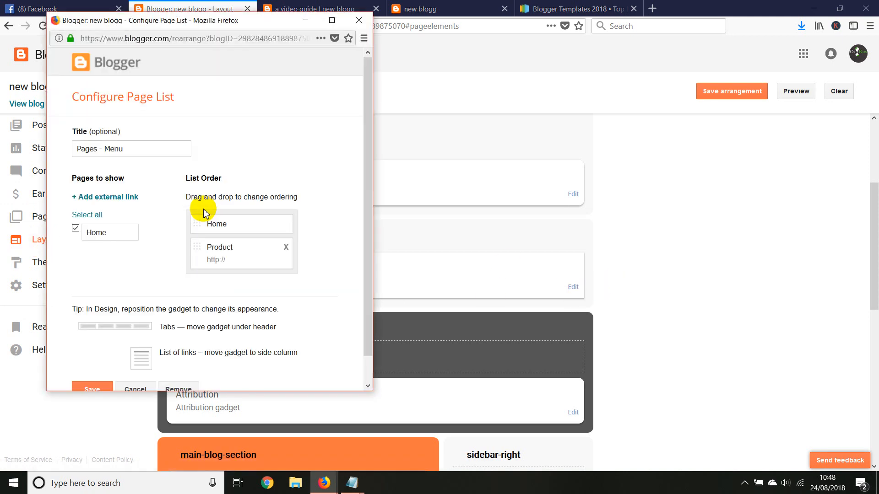
click(91, 198)
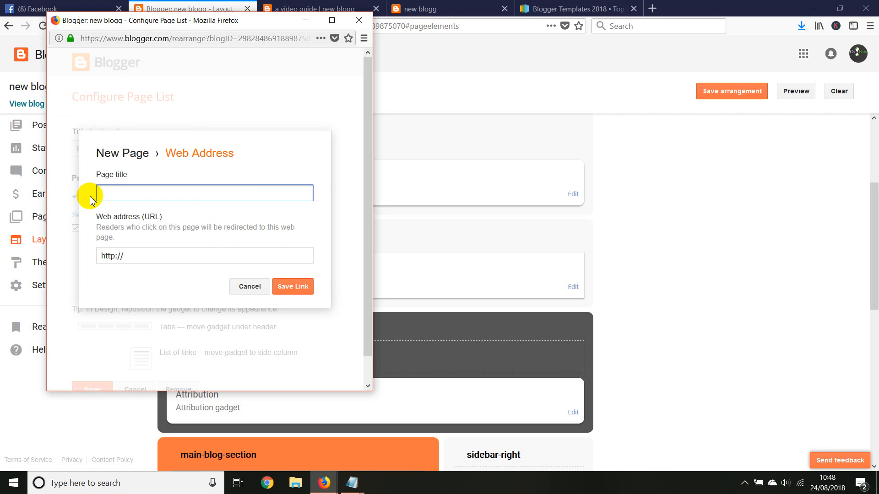
triple_click(102, 256)
right_click(112, 255)
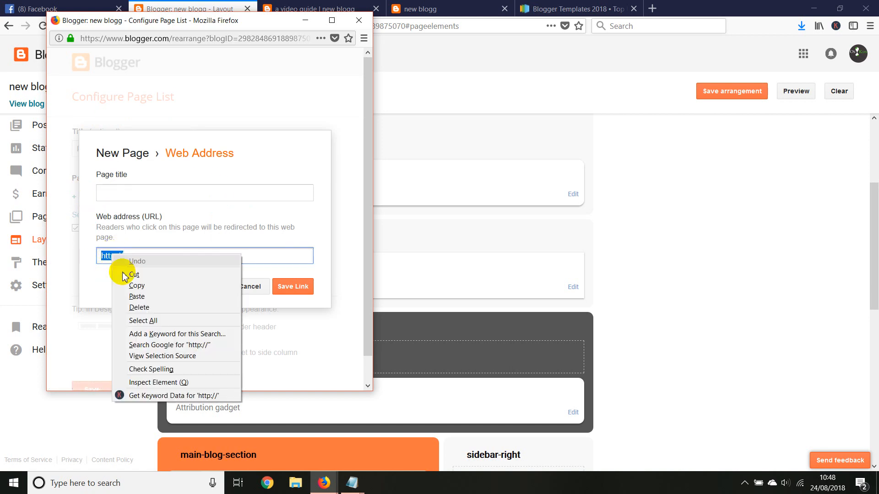
click(137, 296)
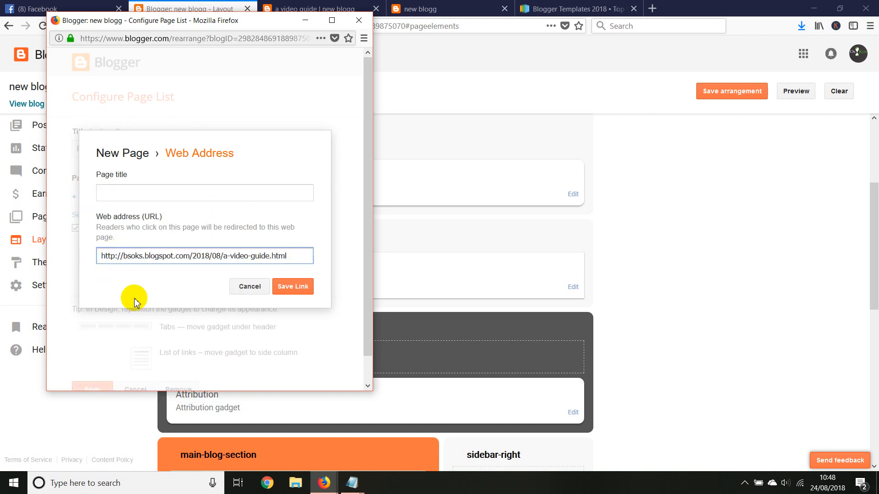
Copy the heading "a video guide" from the published post's page.
click(133, 190)
click(284, 11)
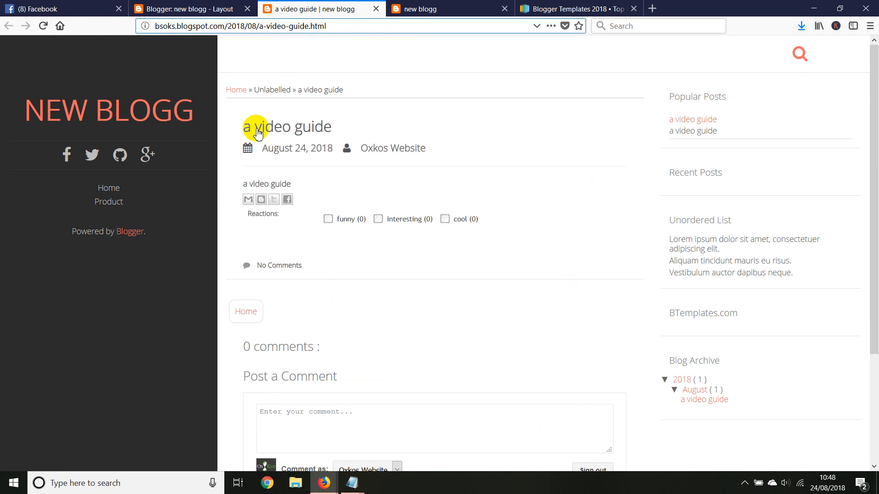
drag(241, 131, 330, 128)
right_click(322, 128)
click(345, 213)
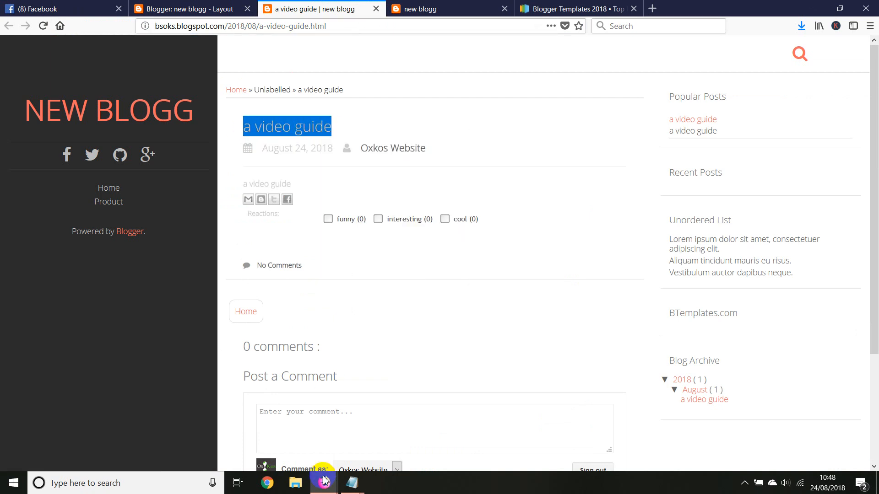
Paste the copied heading as the new link's page title and capitalize it to read "A video guide".
mouse_move(324, 483)
click(420, 432)
click(180, 194)
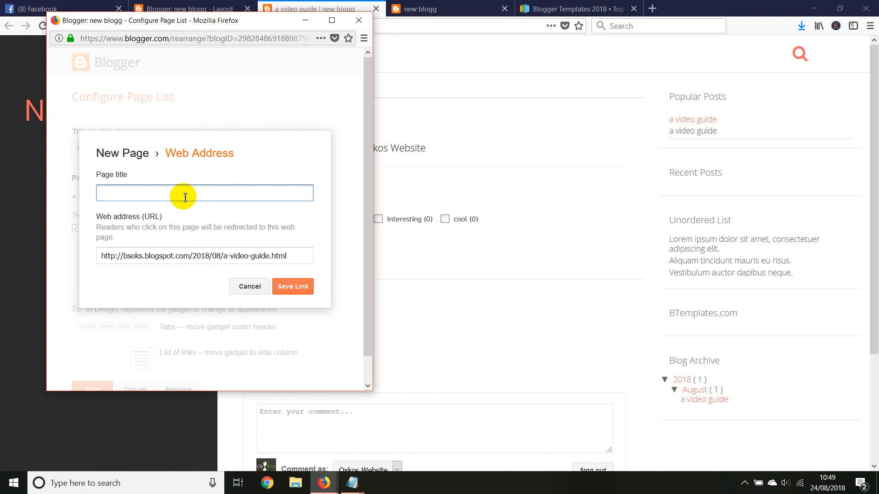
right_click(180, 194)
click(206, 231)
drag(105, 195, 77, 193)
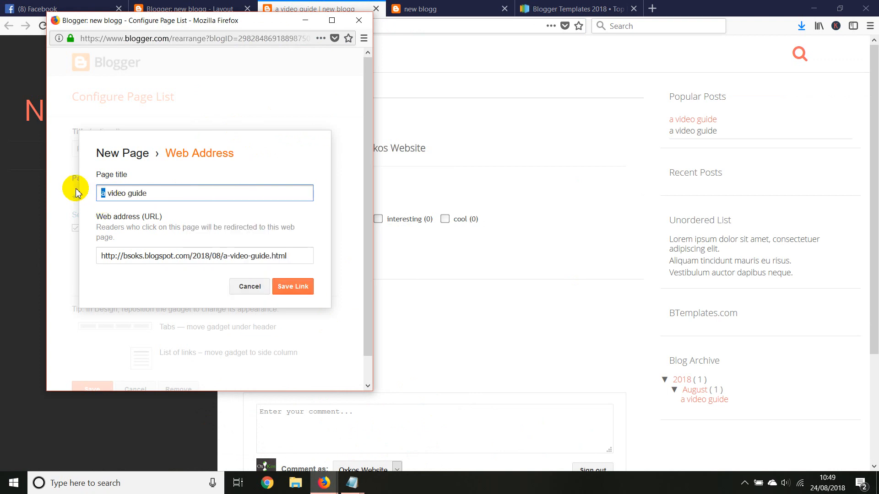
text(A)
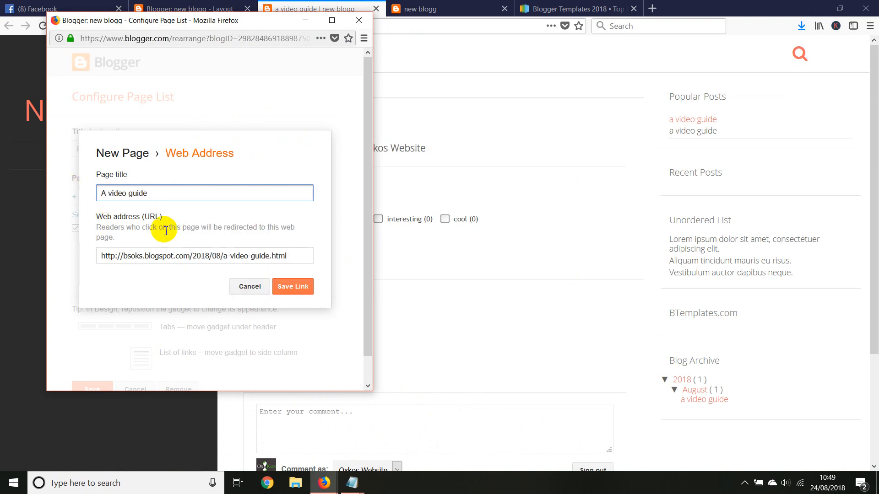
Save the "A video guide" link and the page list configuration.
click(296, 288)
scroll(229, 275, down, 4)
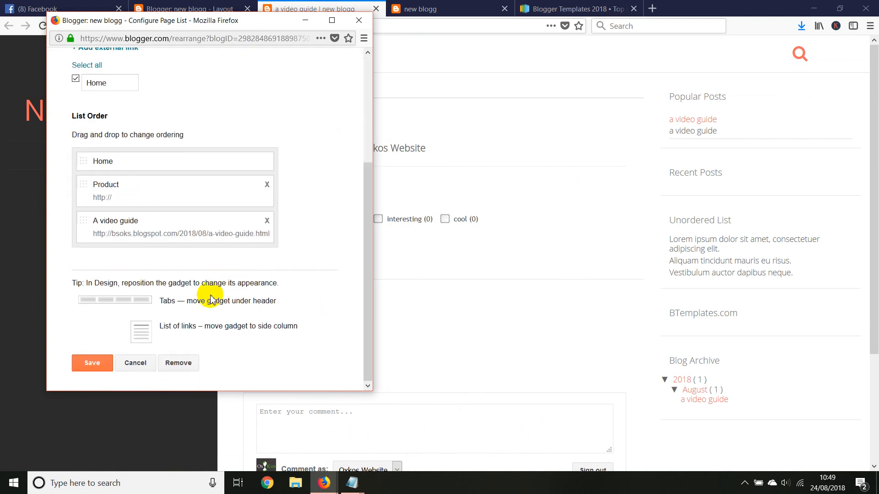
click(97, 368)
Reload the blog's home page to check its navigation menu for the new link.
click(422, 8)
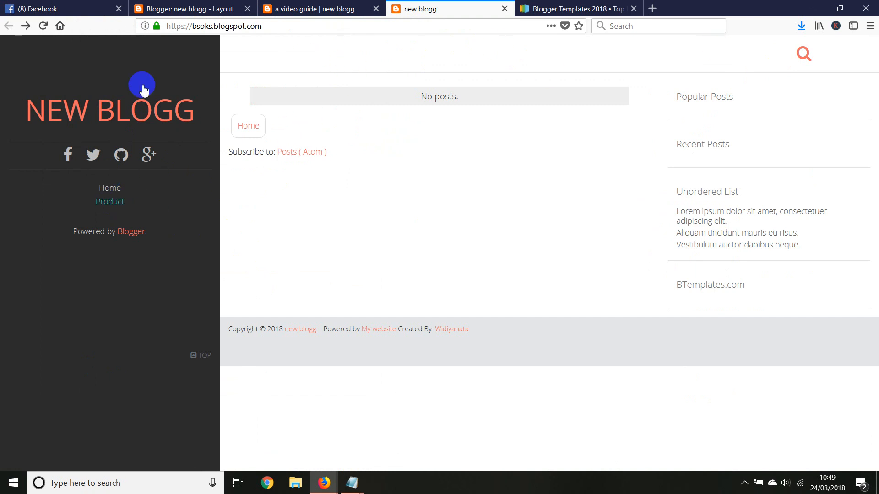
right_click(423, 145)
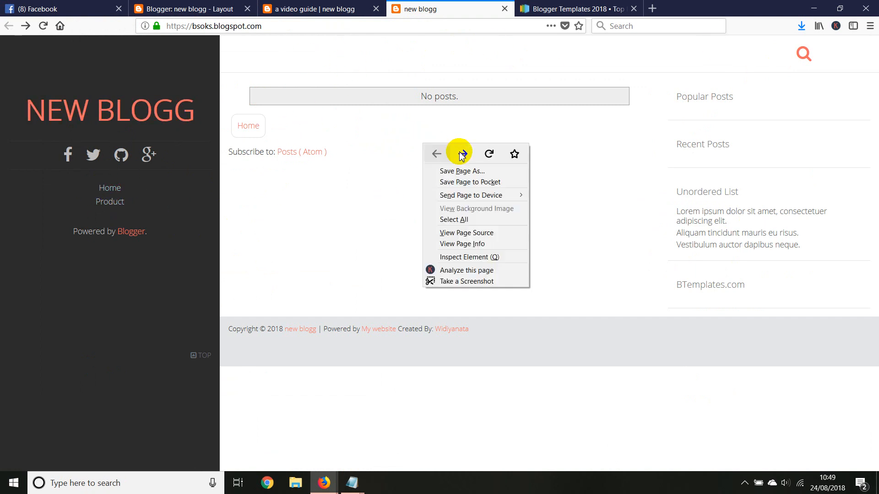
click(488, 154)
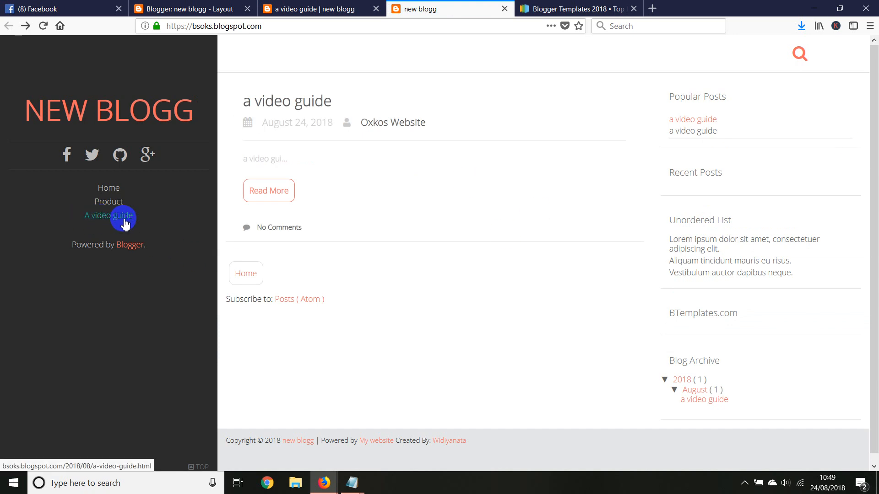
Close the browser tabs showing the published post and the blog's home page.
click(294, 6)
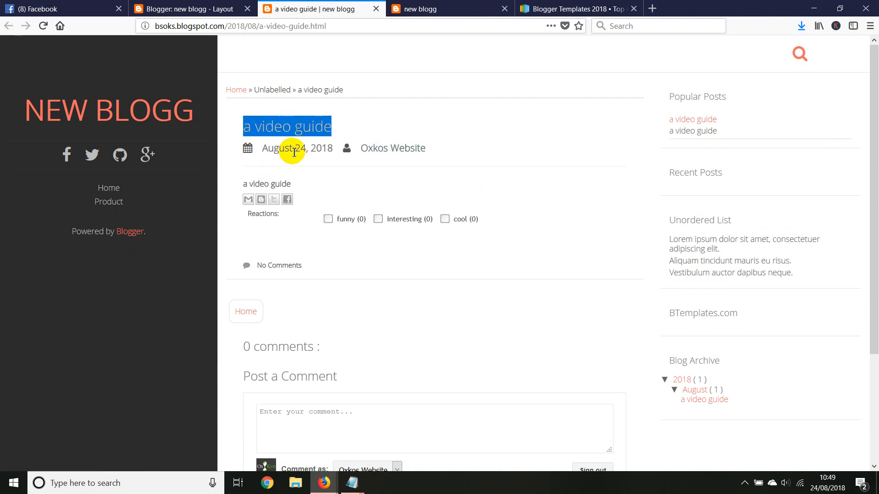
click(376, 9)
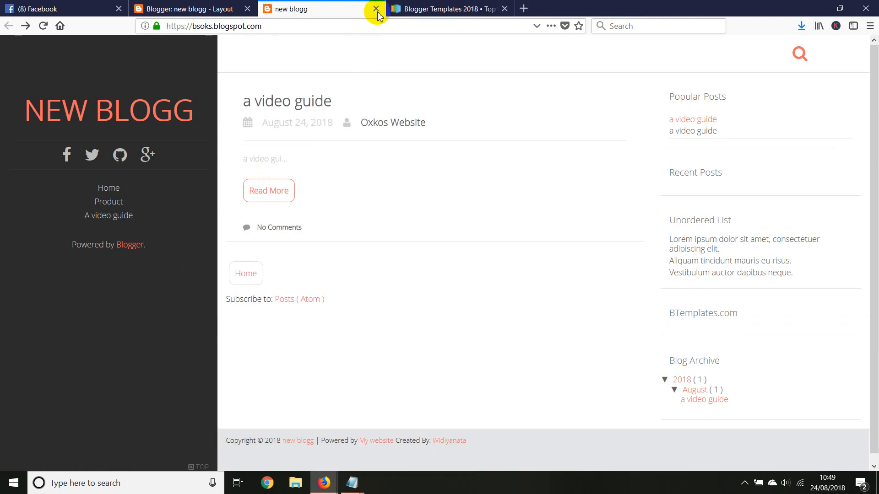
click(376, 10)
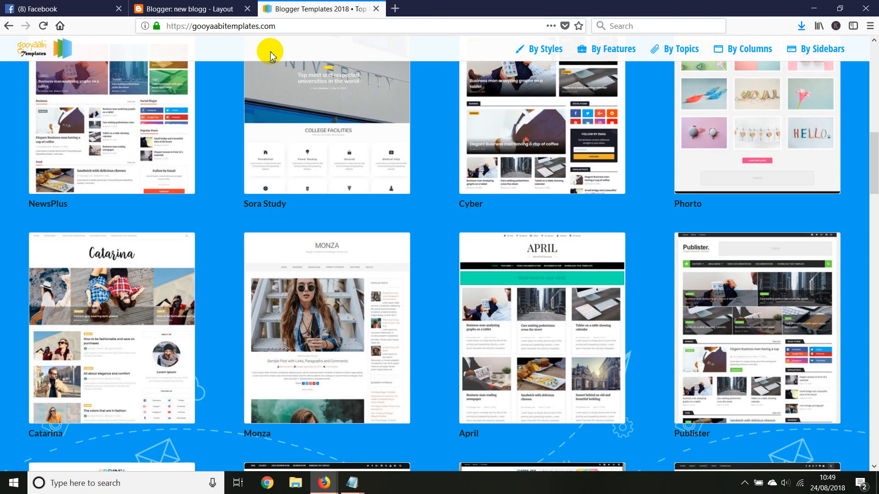
Save the layout arrangement and test the "A video guide" menu link on the live blog.
click(225, 9)
click(711, 93)
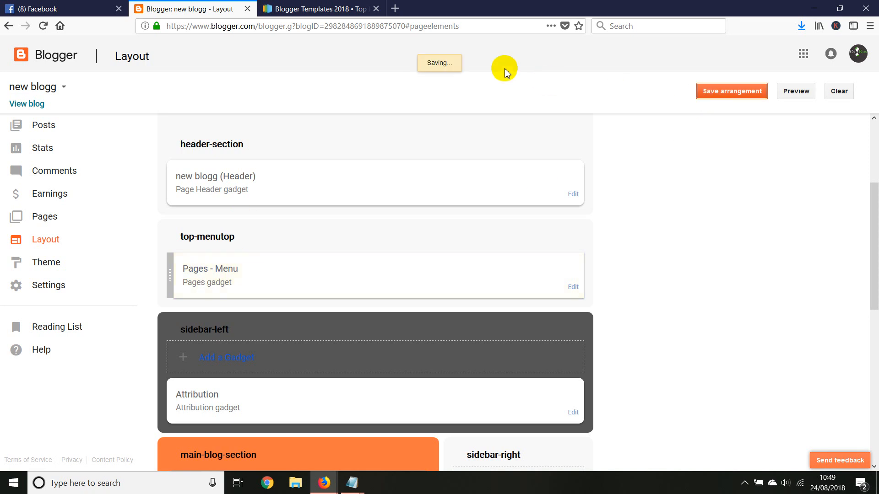
click(482, 61)
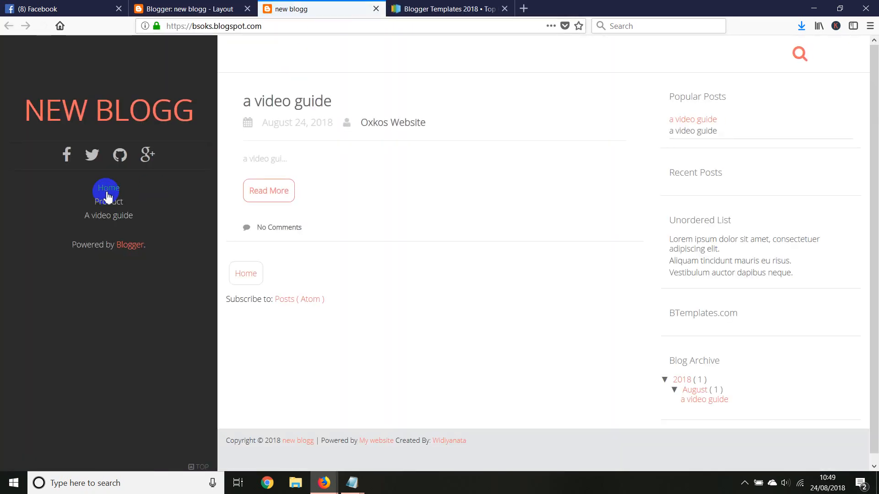
click(100, 217)
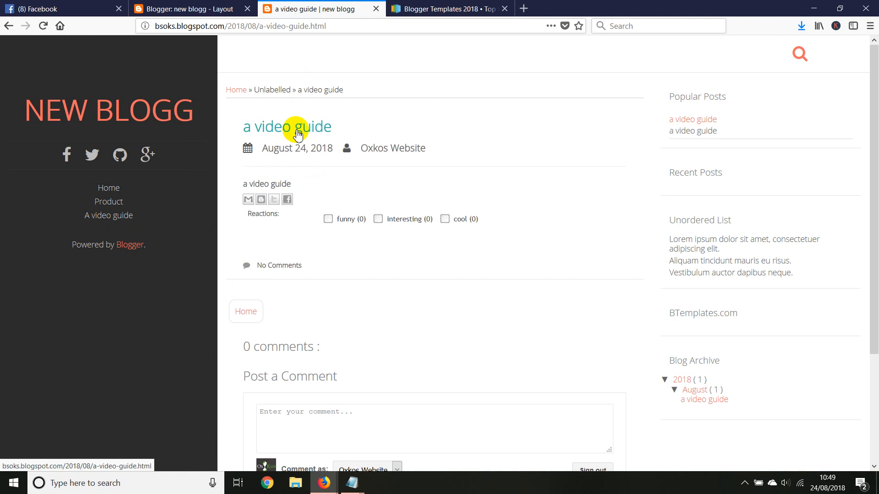
Open the "a video guide" post for editing and repeat its body text several times on the first line.
click(192, 9)
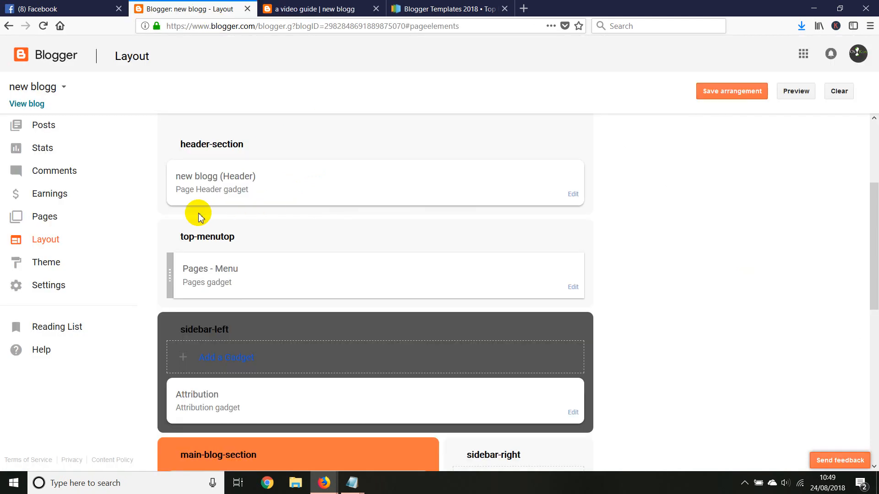
click(53, 123)
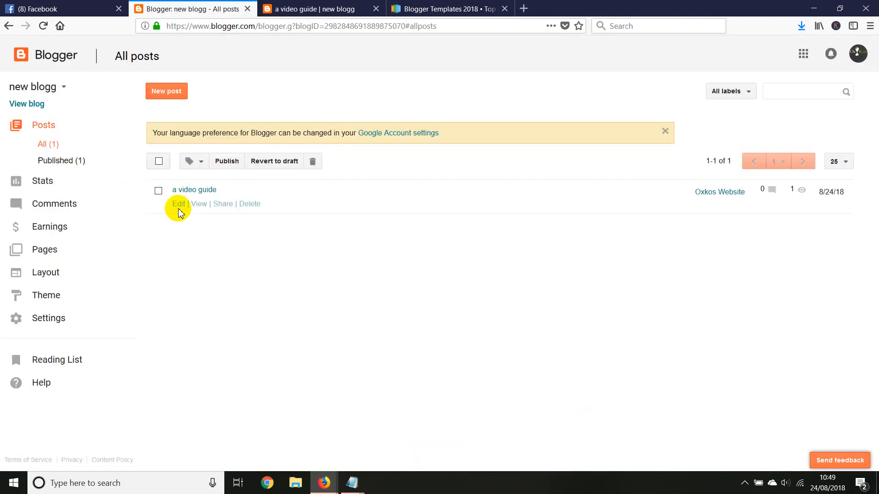
click(179, 207)
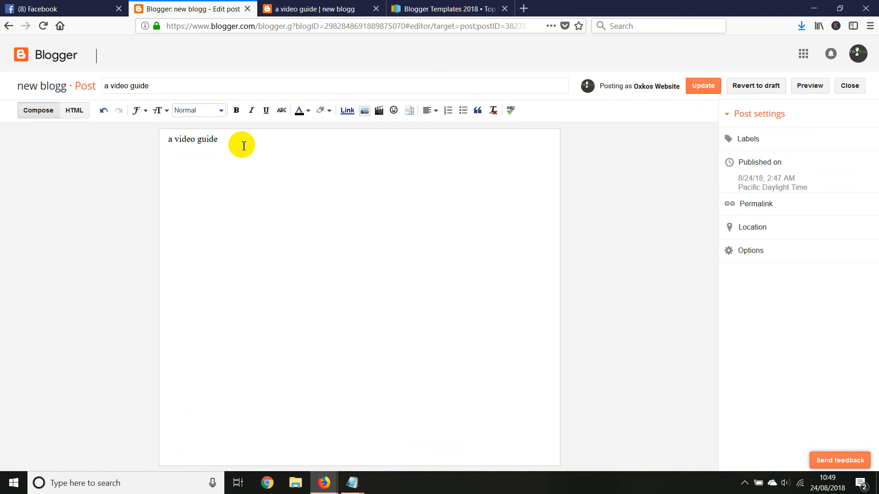
drag(244, 146, 168, 139)
right_click(181, 135)
click(204, 172)
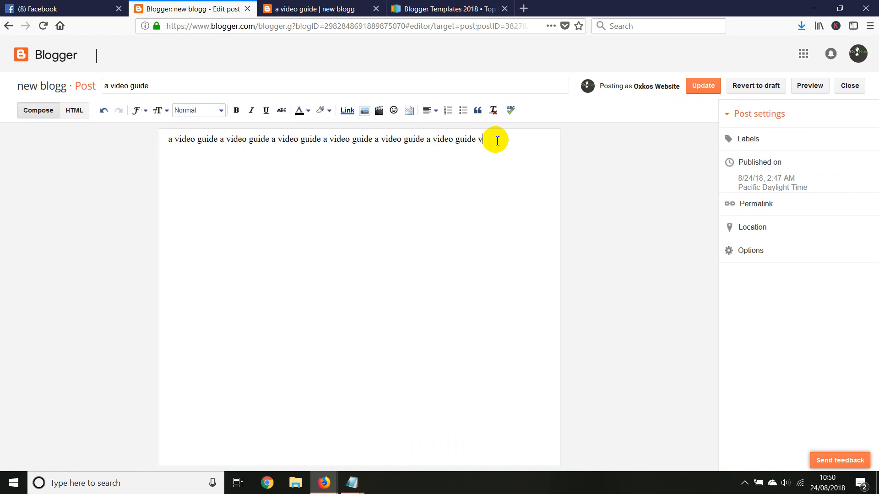
Copy the repeated line, paste it multiple times to fill out the post body, and update the post.
drag(496, 139, 196, 157)
right_click(220, 147)
click(455, 165)
click(489, 138)
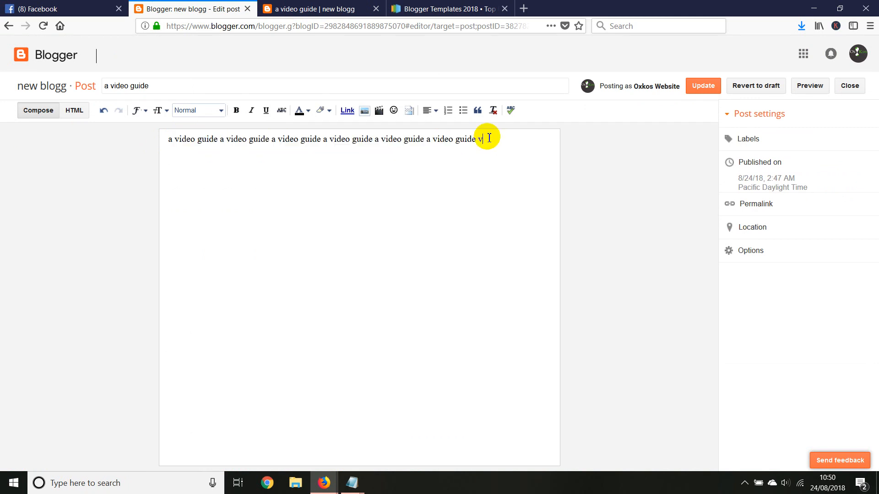
key(ctrl+v)
key(ctrl+v)
key(ctrl+v)
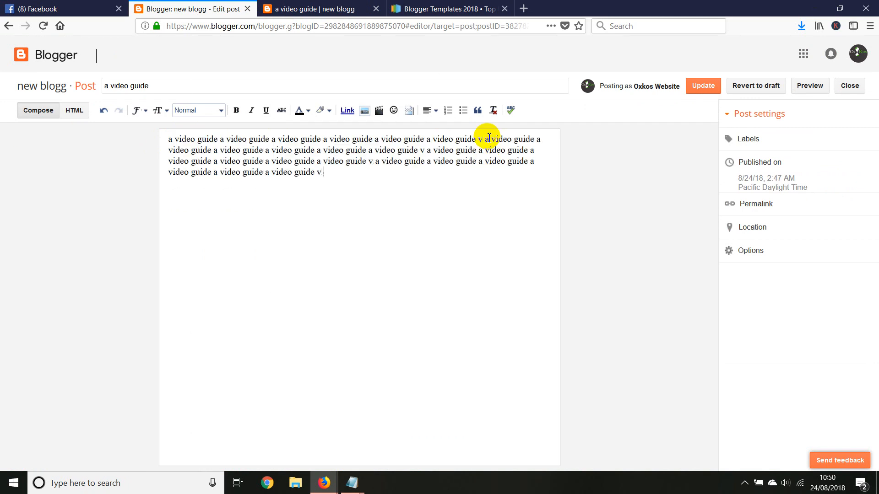
key(ctrl+v)
key(ctrl+v)
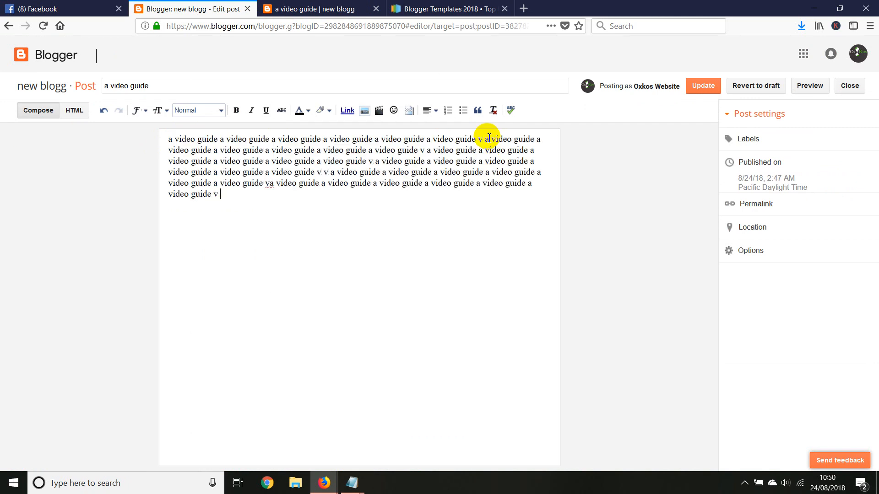
key(ctrl+v)
key(ctrl+v)
click(693, 87)
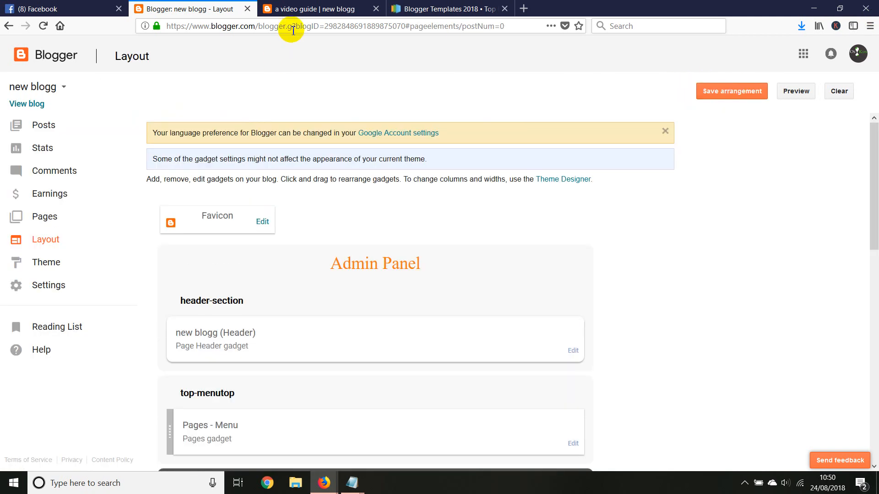
Check the updated post text on the live blog through the home page and the "A video guide" menu link.
click(302, 9)
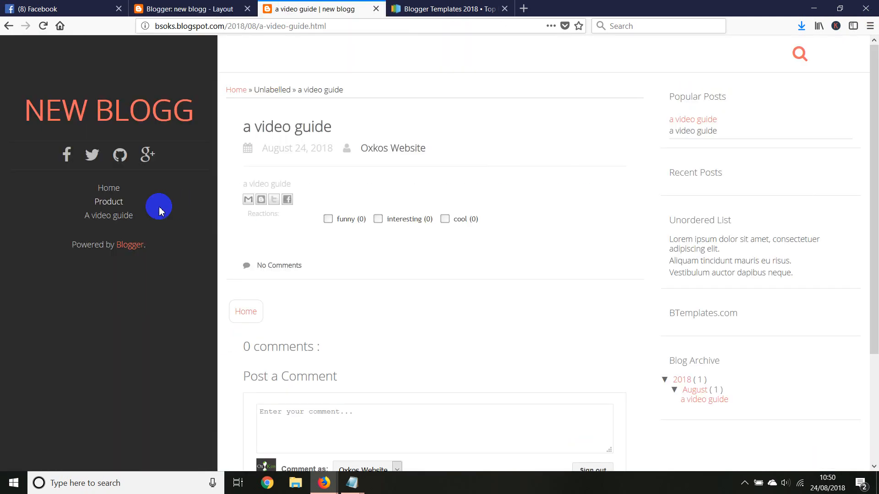
click(32, 119)
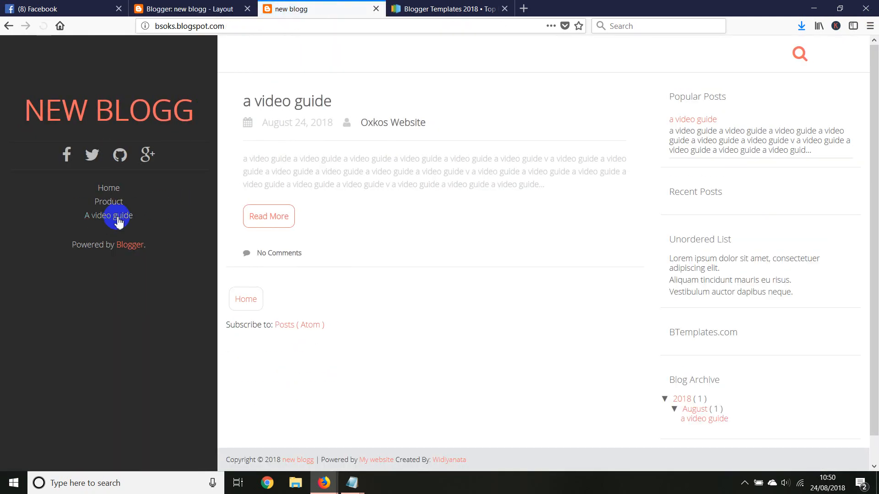
click(107, 218)
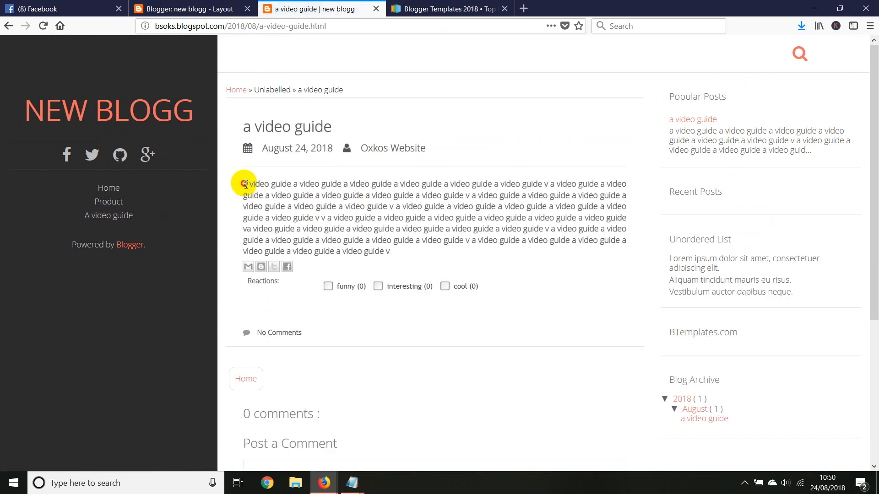
drag(244, 184, 397, 255)
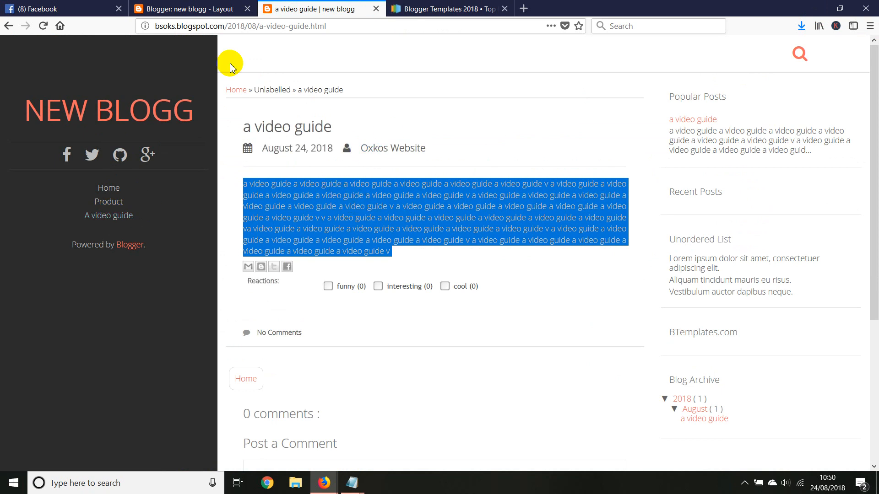
Reopen the "a video guide" post for editing and place the cursor at the start of its body text.
click(206, 10)
click(43, 127)
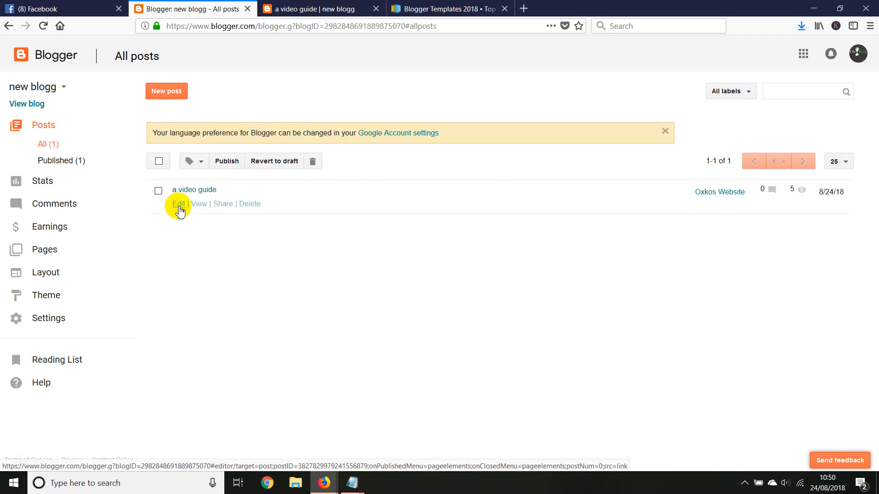
click(175, 203)
drag(508, 226, 5, 87)
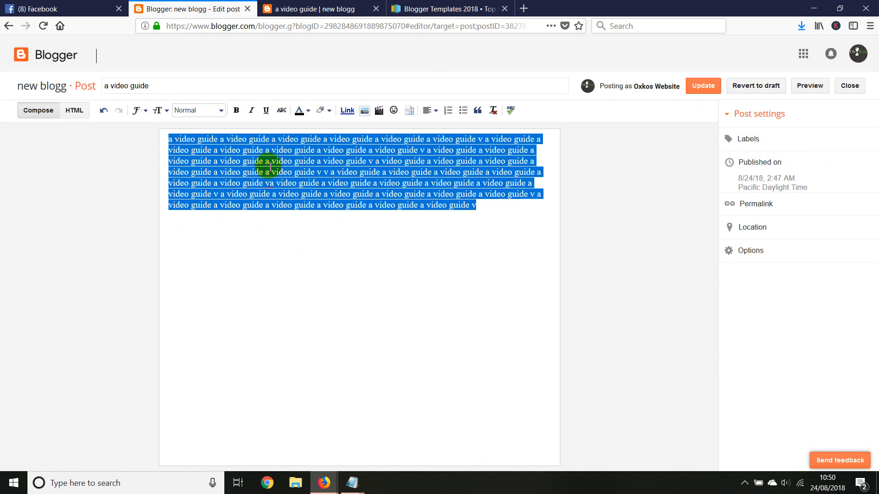
click(176, 139)
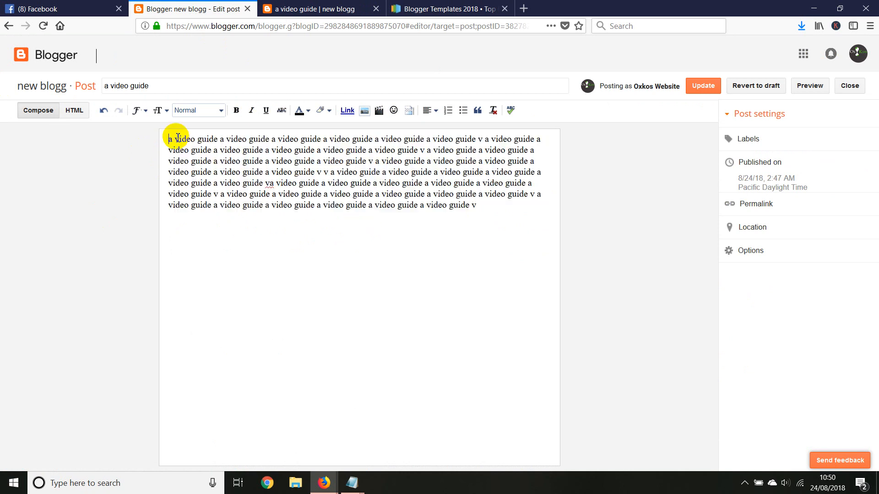
click(364, 111)
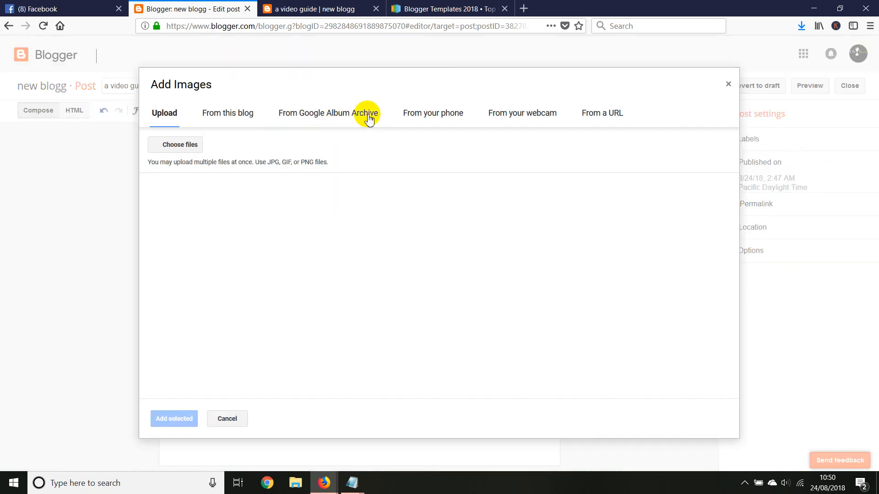
click(173, 143)
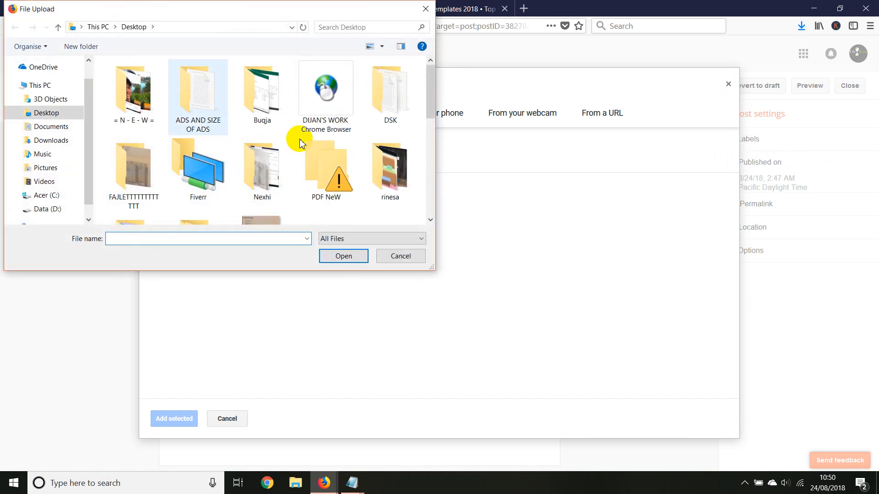
drag(430, 88, 427, 69)
drag(431, 104, 423, 76)
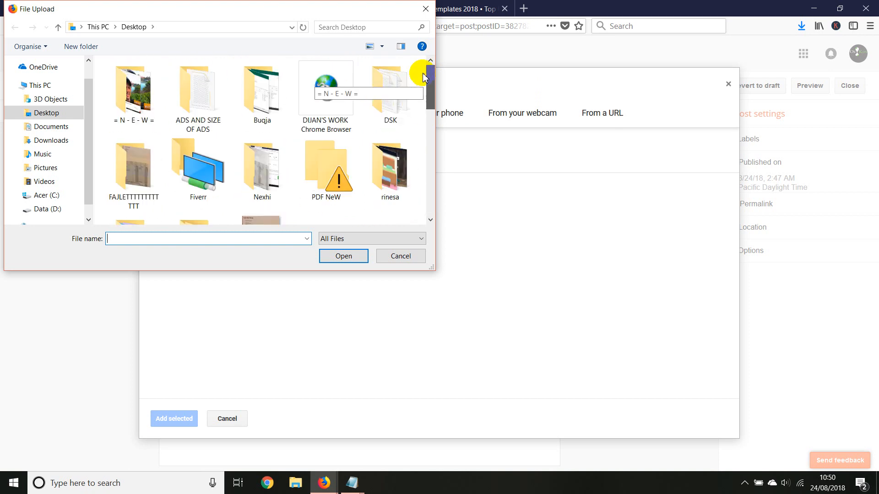
click(422, 8)
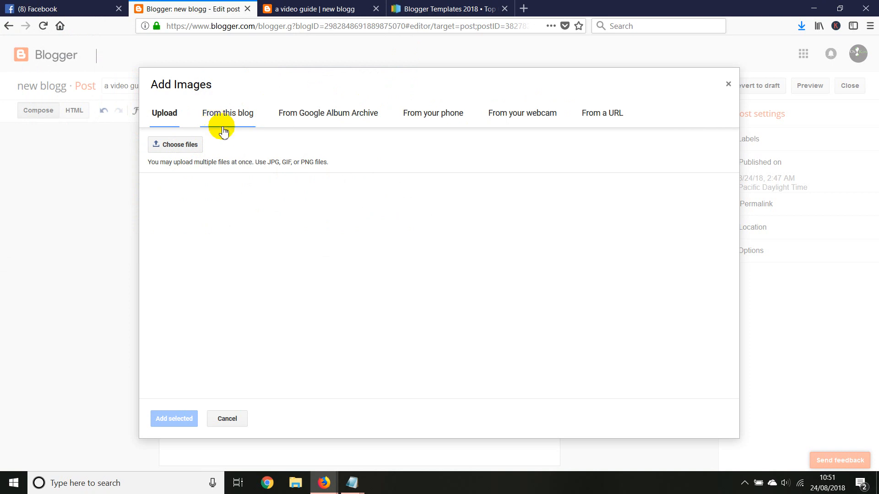
click(221, 419)
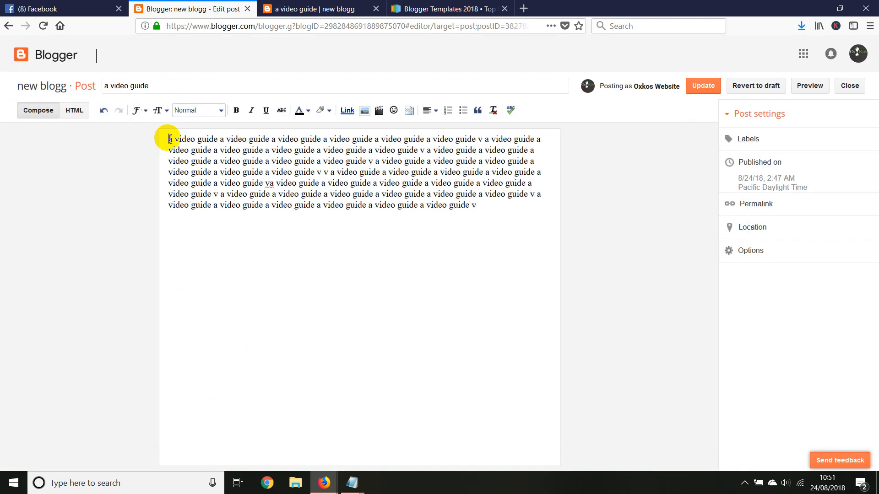
Upload the image 2018-08-20_211248 from the Desktop and insert it above the post's body text.
click(365, 110)
click(181, 144)
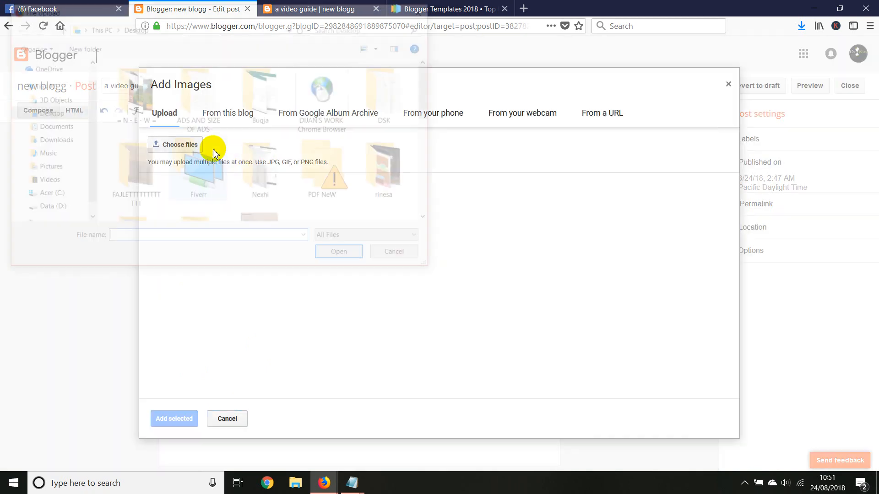
scroll(274, 159, down, 5)
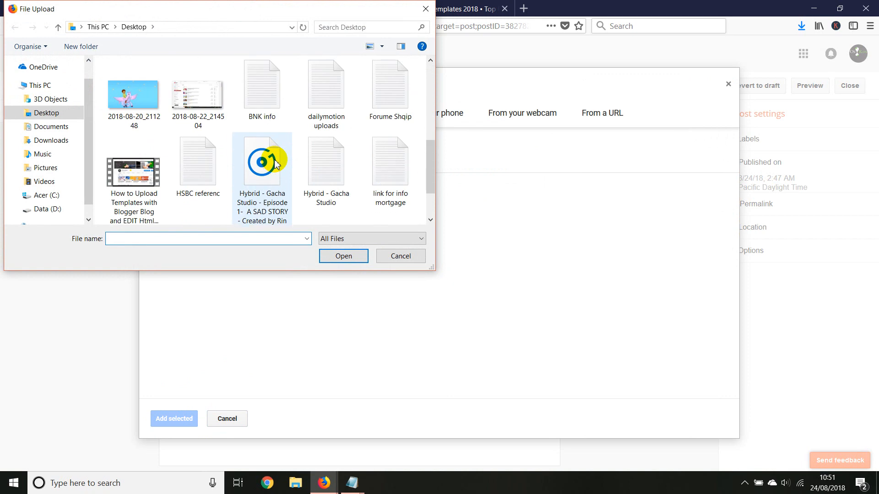
double_click(132, 102)
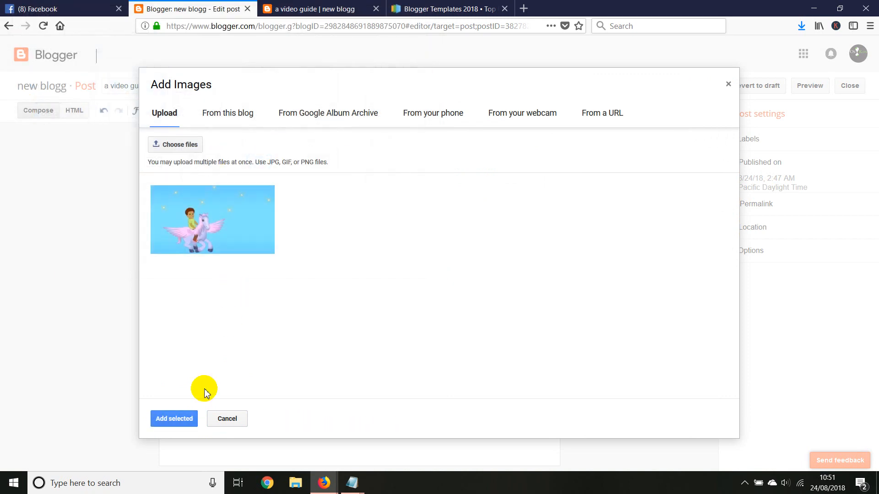
click(181, 418)
Try the Large, X-Large and Original size options on the post's image.
drag(378, 186, 353, 153)
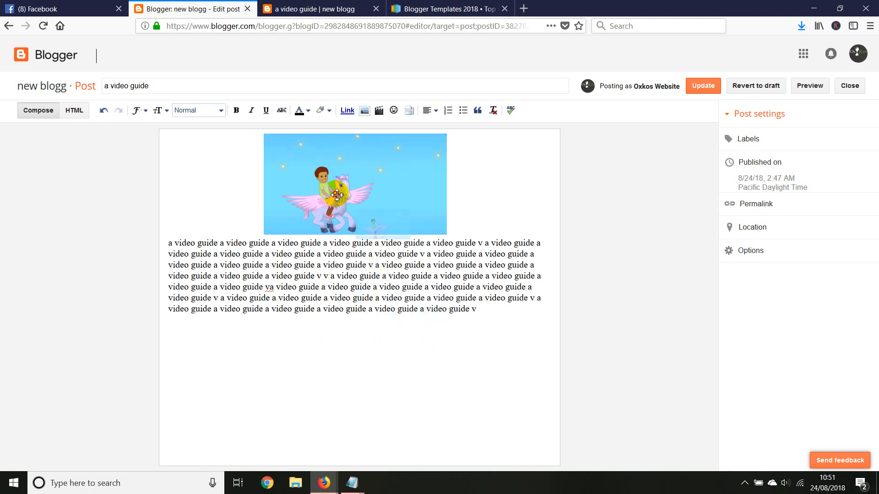
click(368, 177)
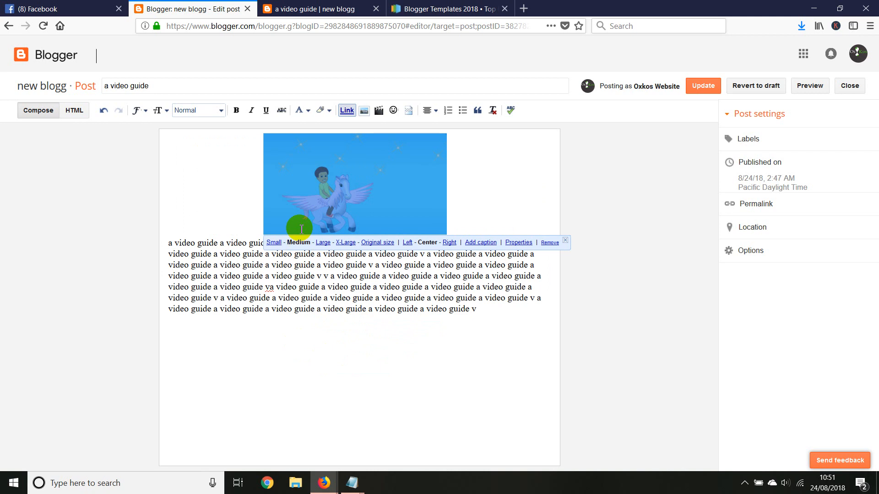
click(323, 244)
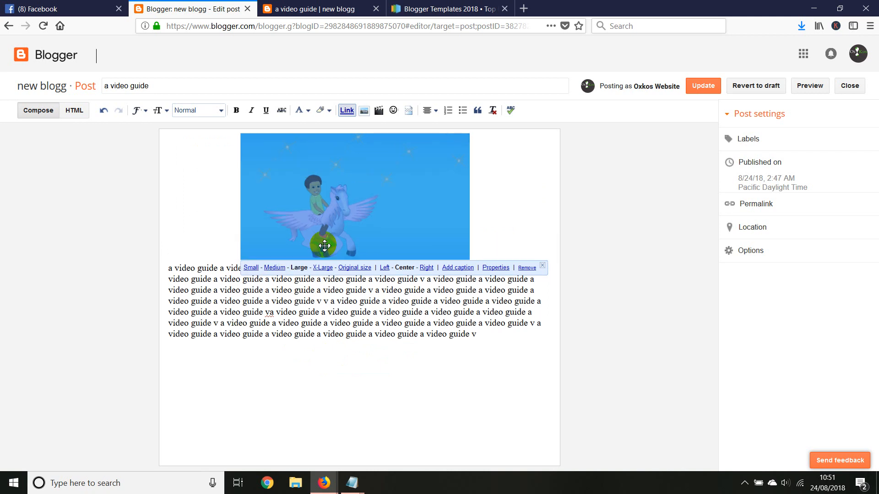
click(328, 274)
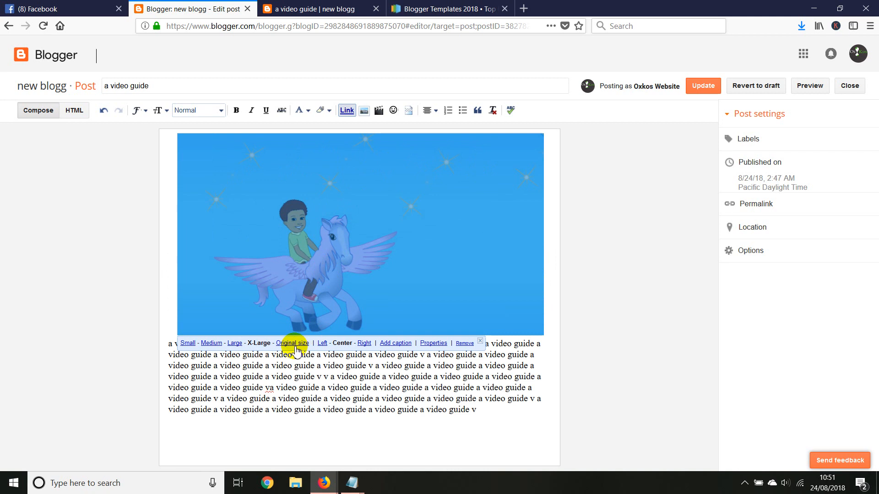
click(291, 296)
scroll(304, 316, down, 3)
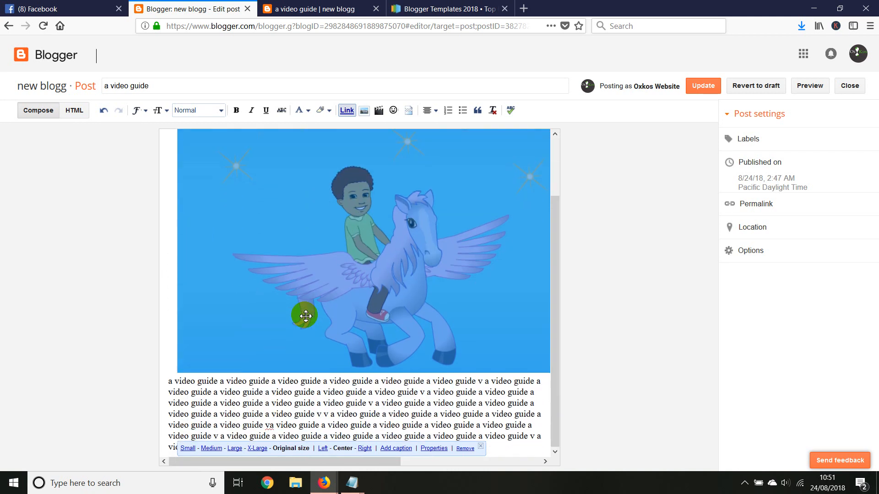
scroll(304, 316, up, 3)
scroll(305, 316, down, 3)
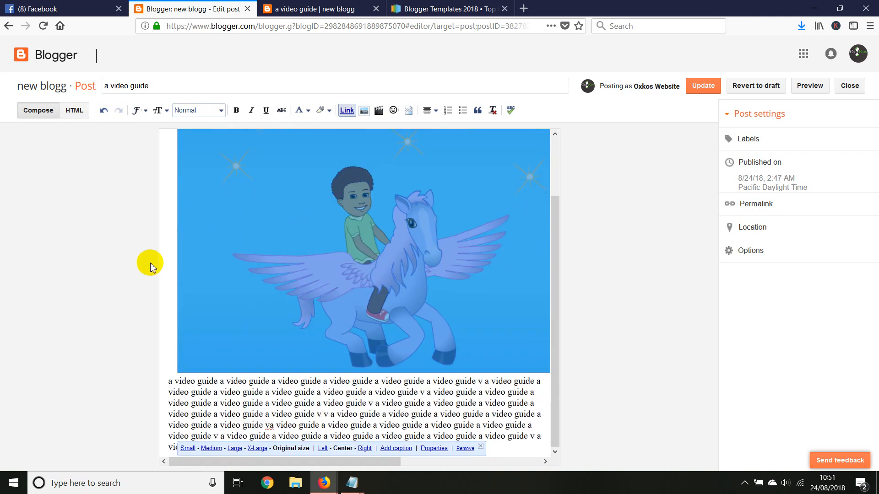
drag(554, 229, 555, 270)
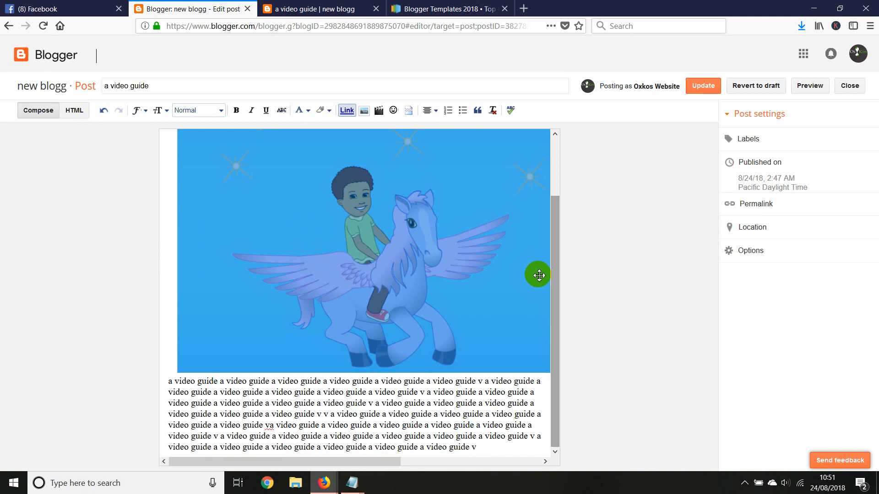
Align the post's image to the right at Large size and update the post.
click(304, 280)
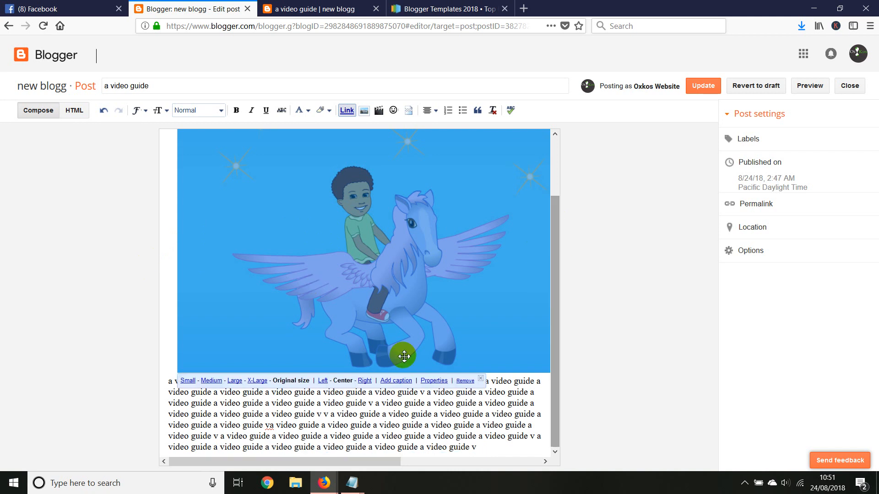
click(364, 381)
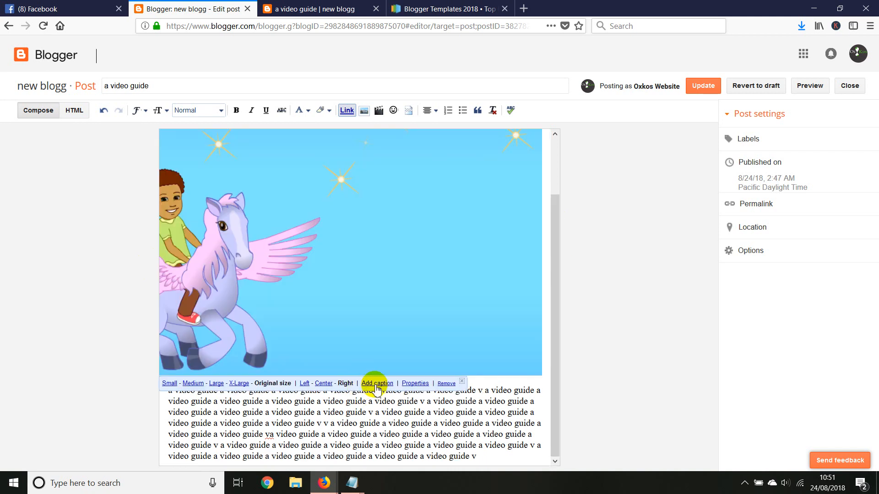
click(216, 383)
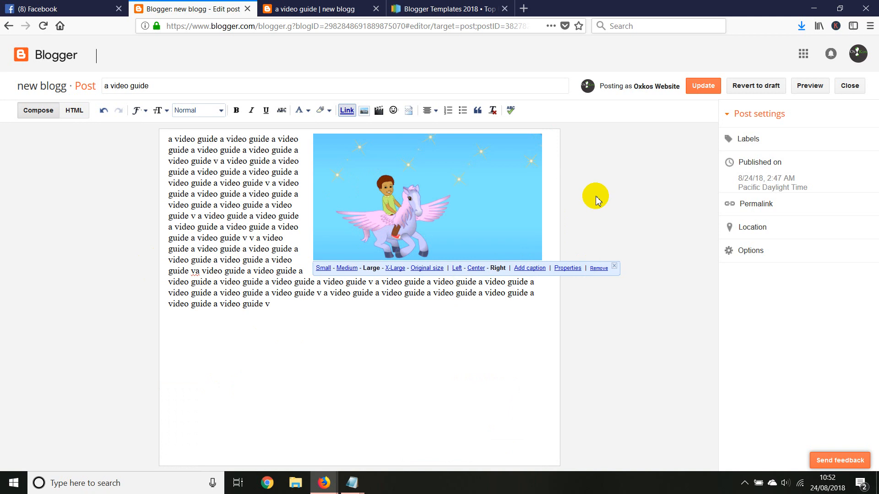
click(697, 91)
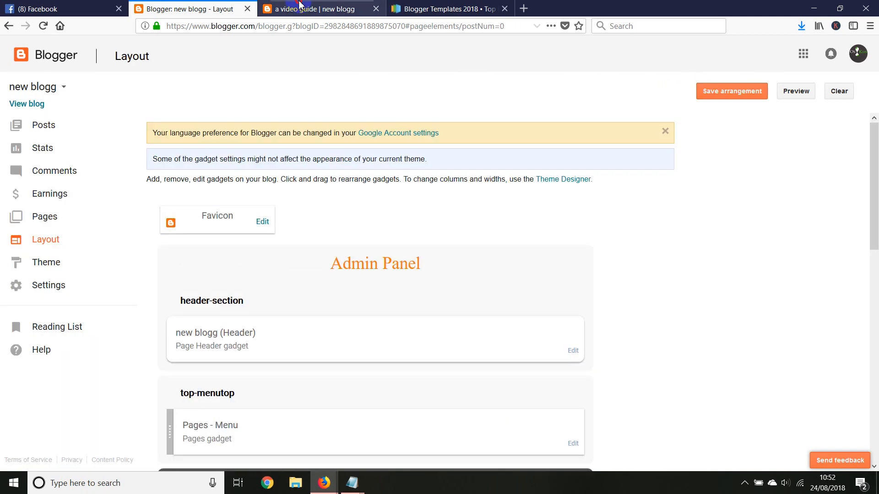
Reload the live post and open the blog's home page to check the image, and return to the Blogger layout page.
click(299, 4)
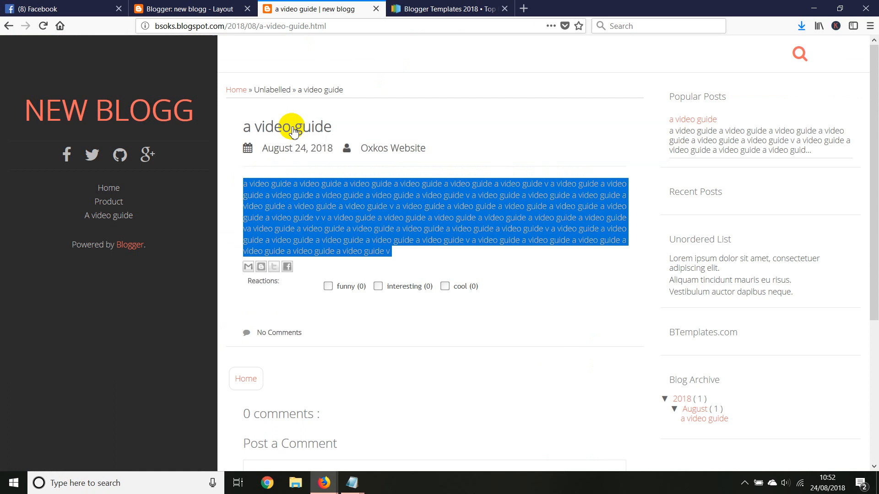
right_click(375, 90)
click(402, 76)
right_click(407, 76)
click(473, 86)
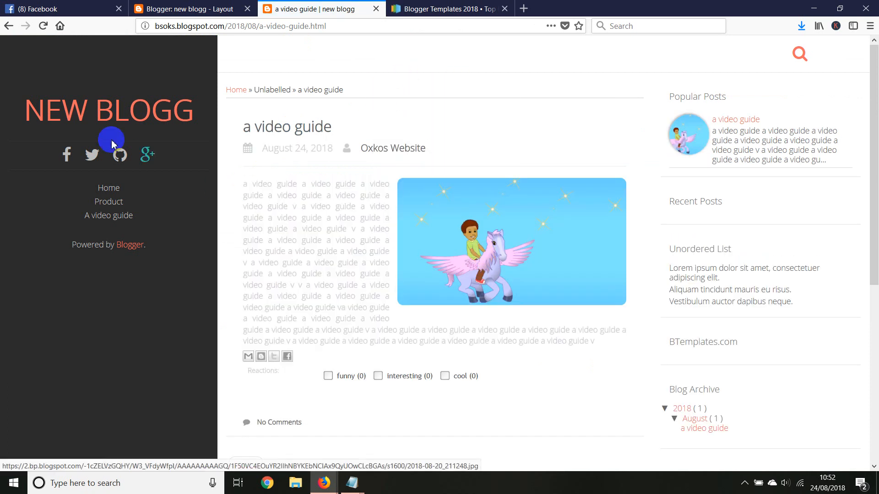
click(101, 118)
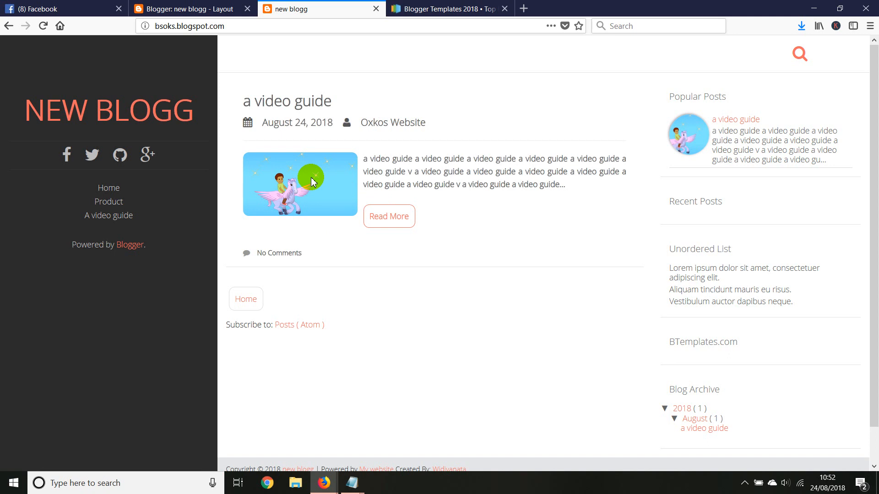
click(234, 7)
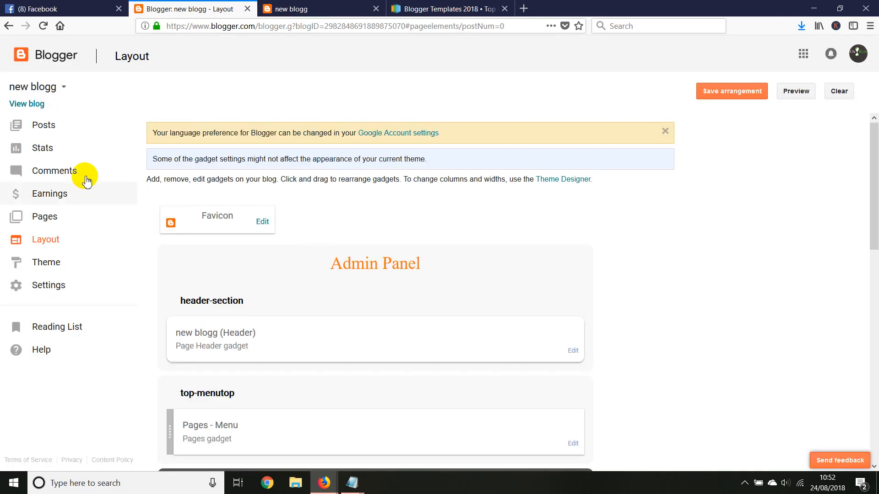